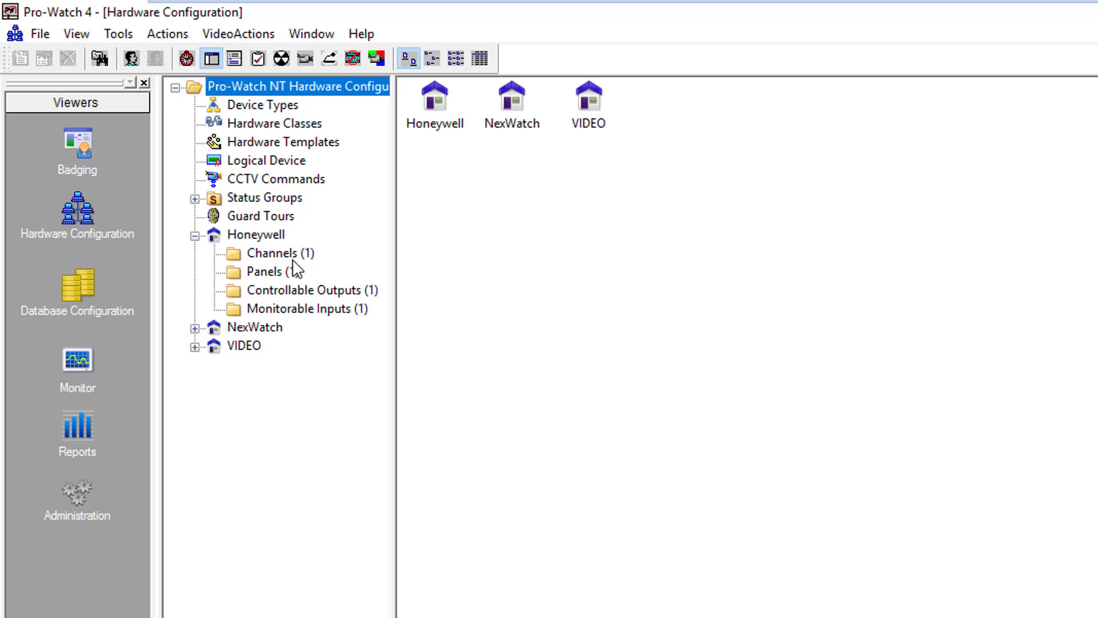
Step: Start a new logical device from Panels and name it 'Employee Door'
right_click(266, 279)
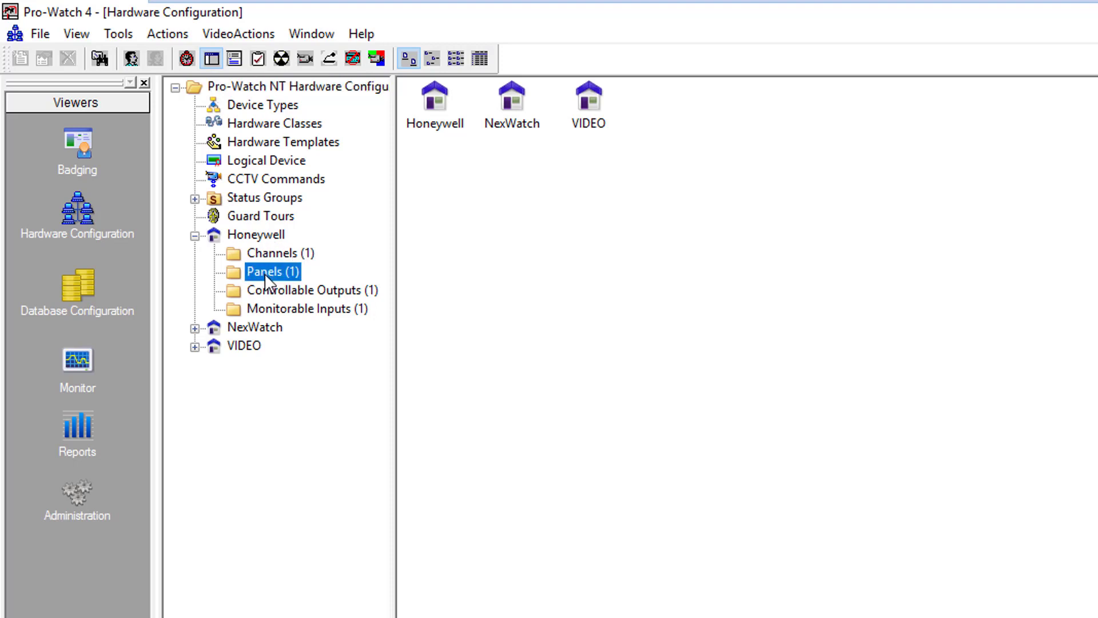
mouse_move(350, 283)
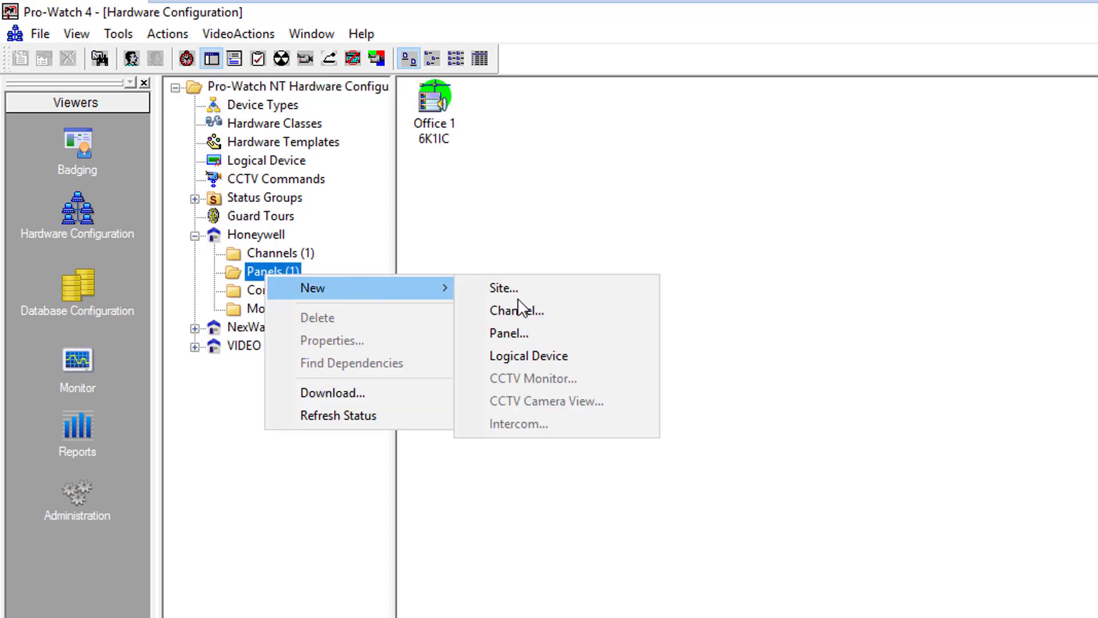
click(556, 356)
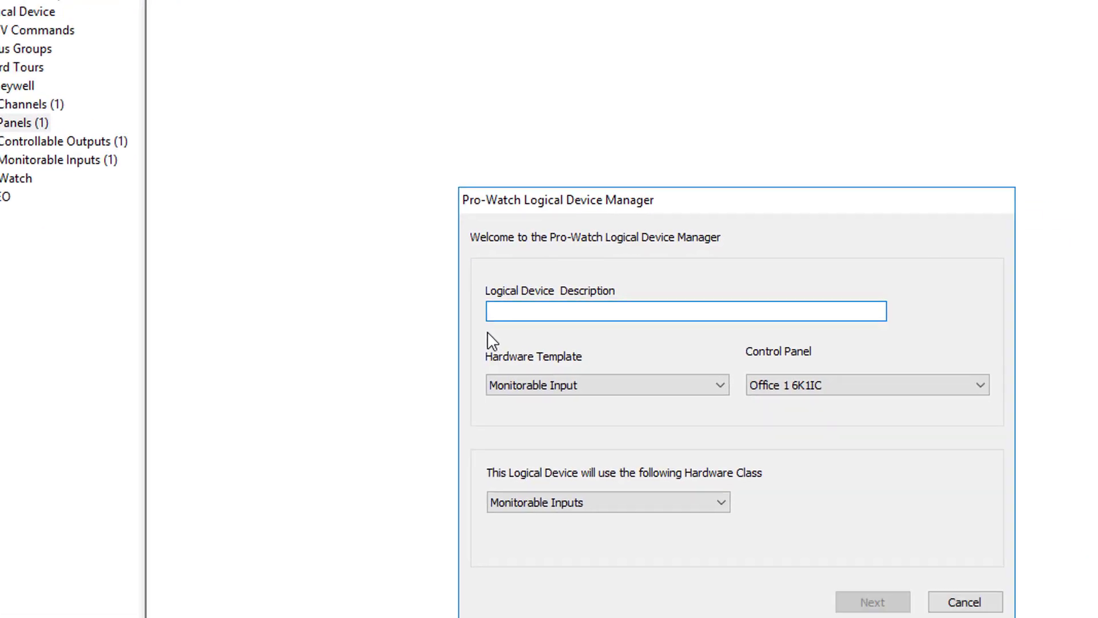
text(Employee)
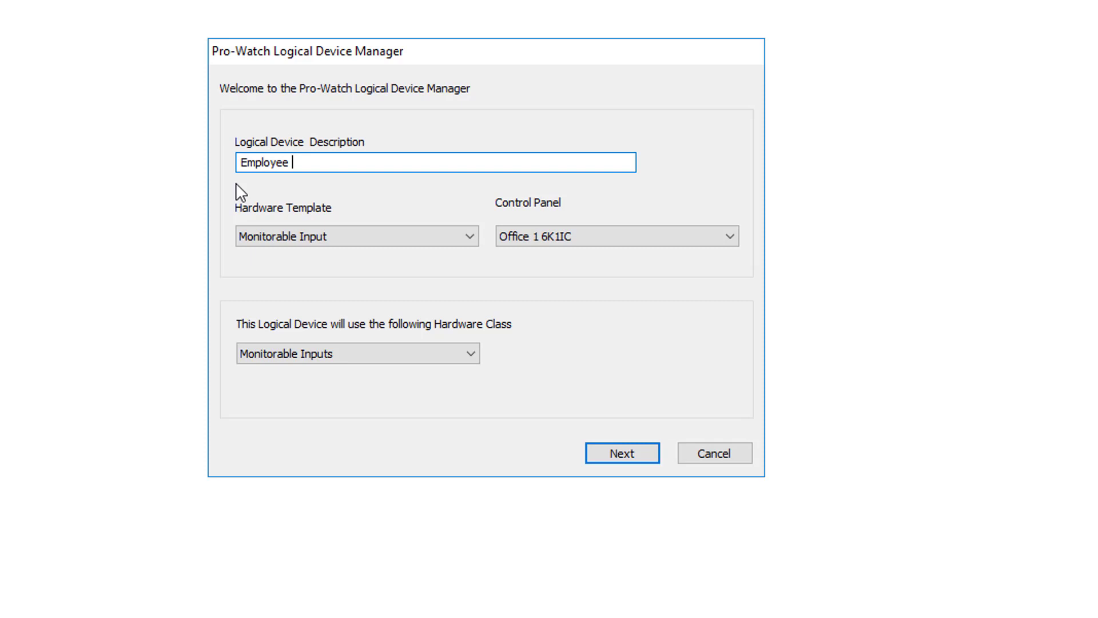
text( Door)
Step: Choose the Door with Piezo Control template and the Readers hardware class
click(292, 239)
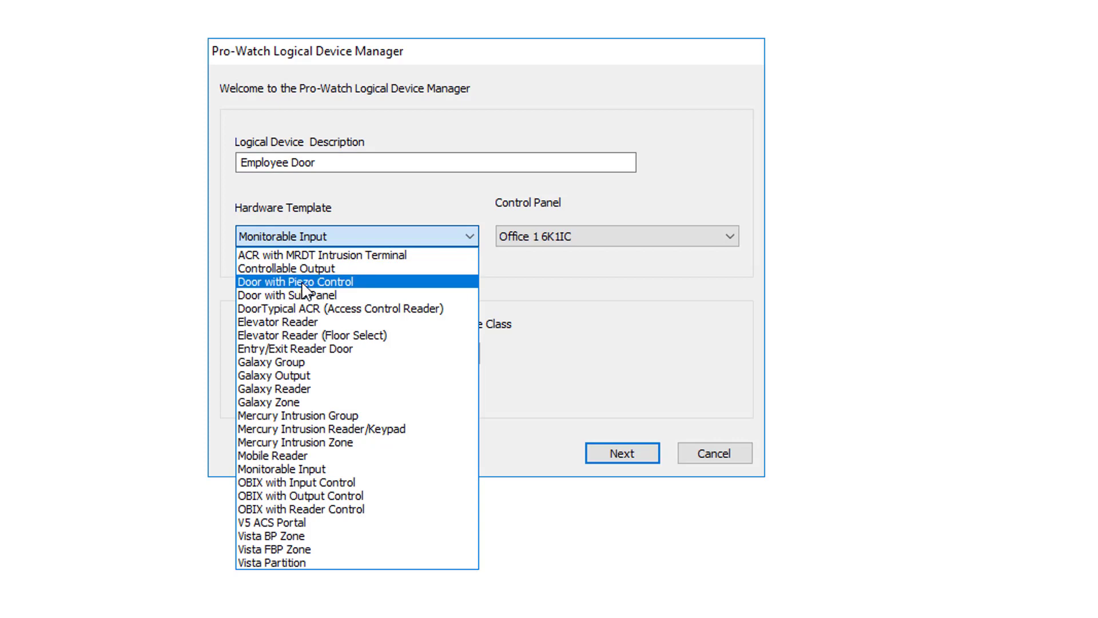
click(332, 281)
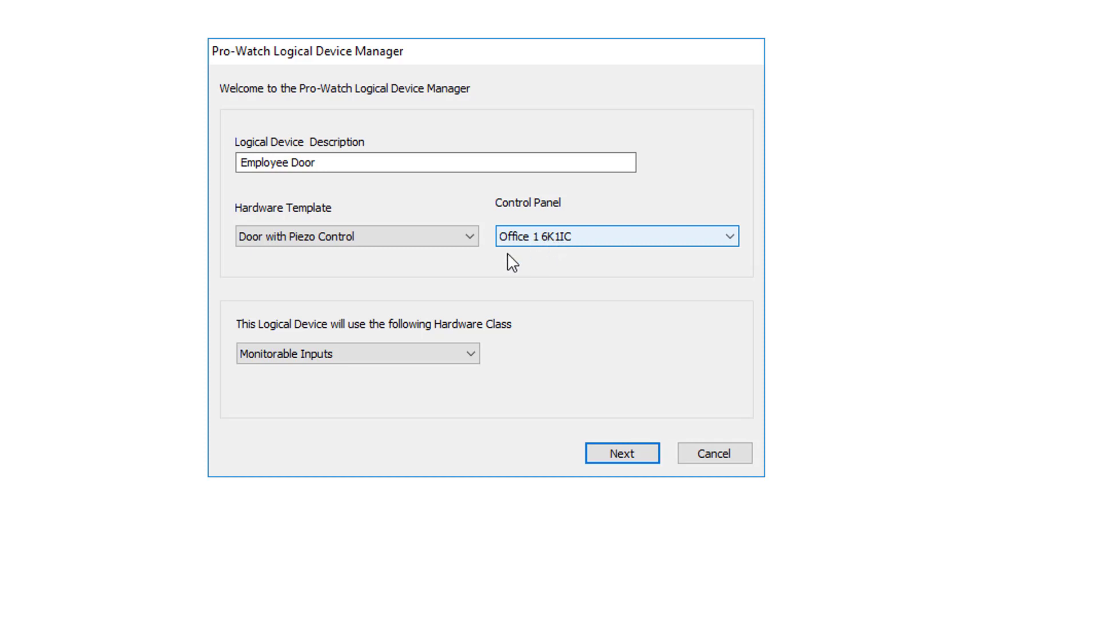
click(363, 359)
click(311, 453)
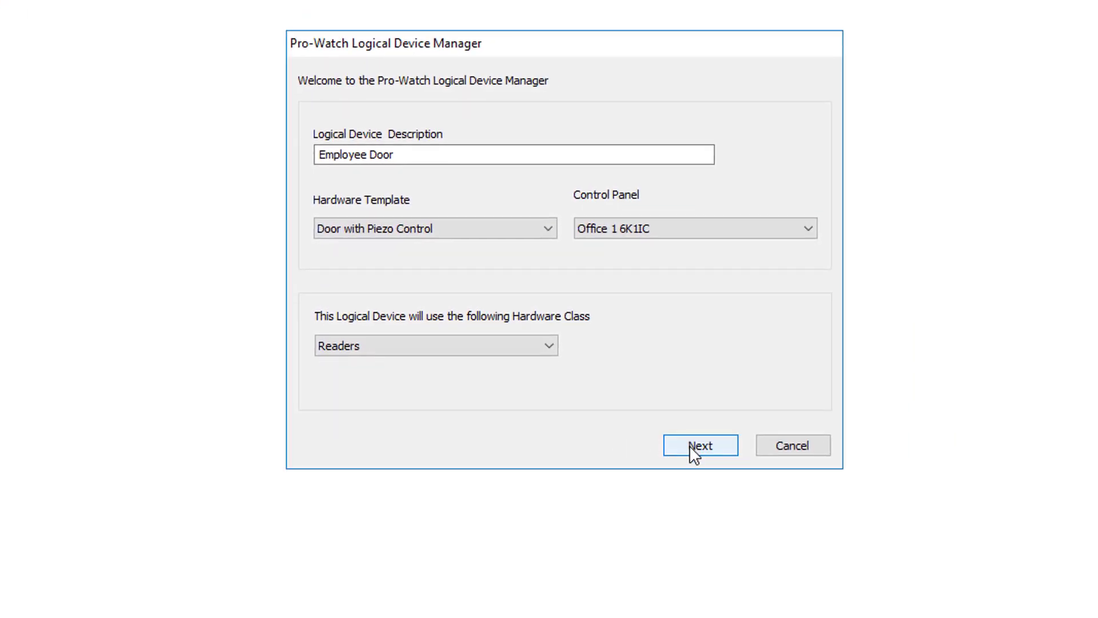
Step: Assign 'PW6000 2R 0 - Unused Reader 1' as the door's reader
click(688, 446)
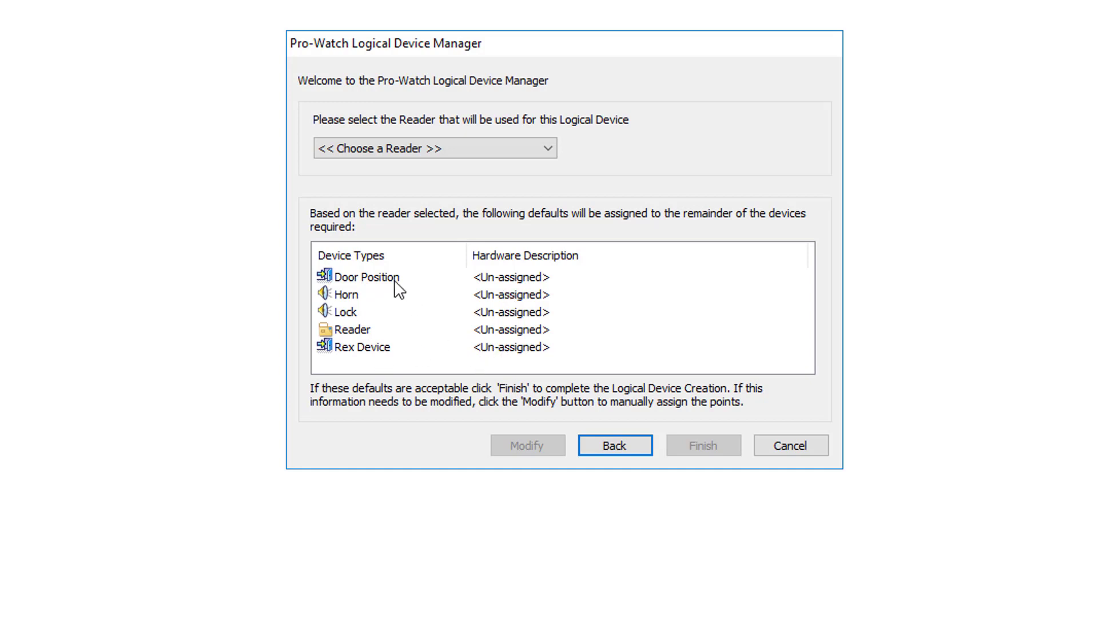
click(413, 150)
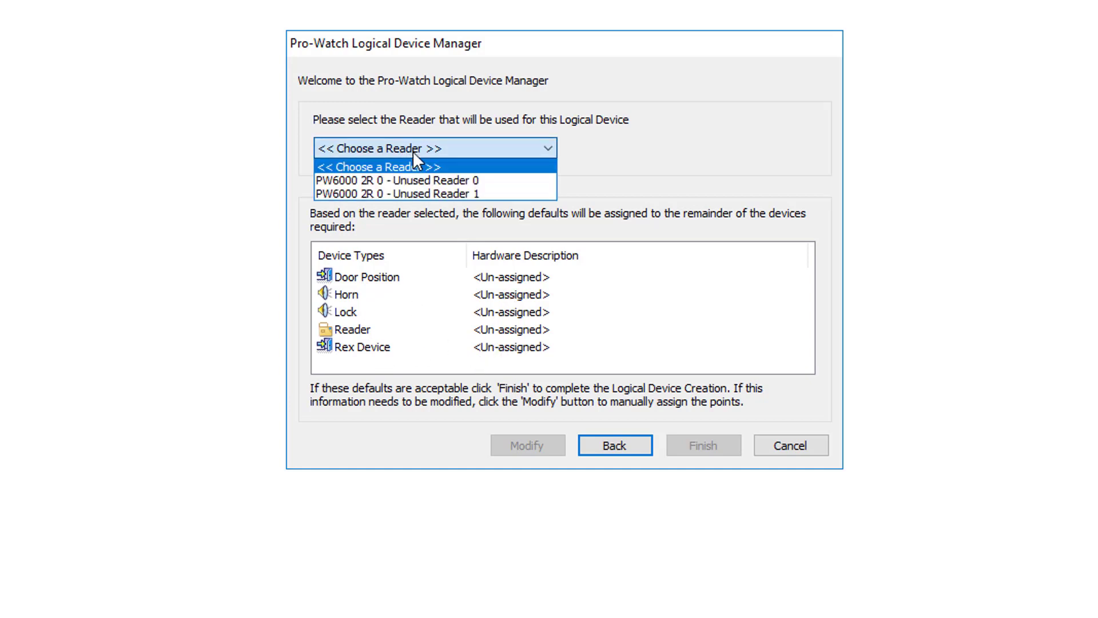
click(419, 194)
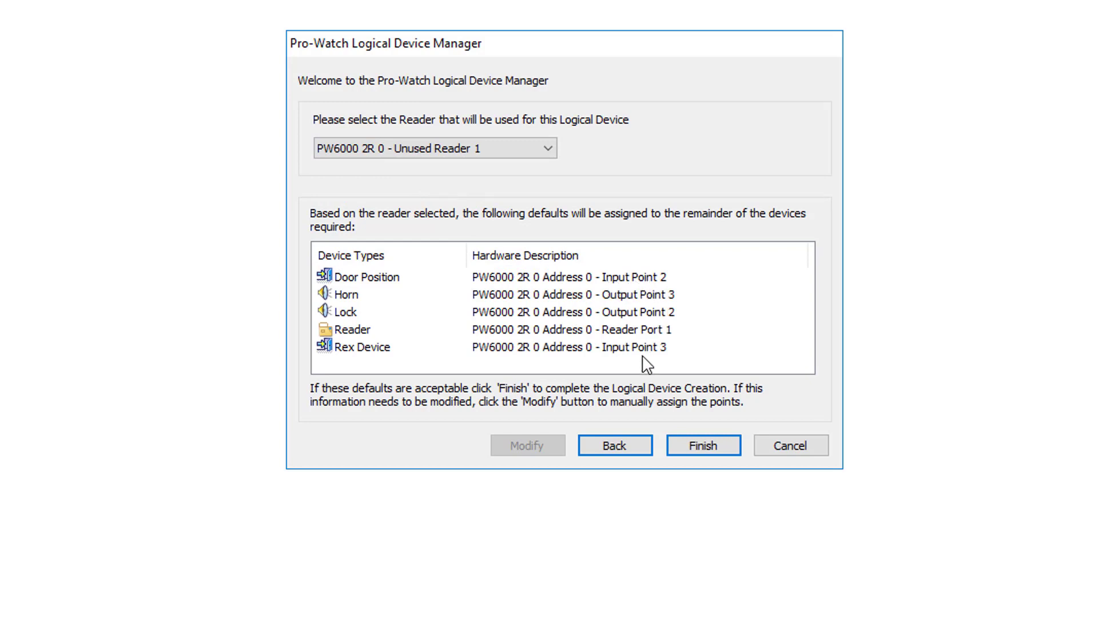
Step: Finish the wizard, then show Employee Door's component points from the Readers folder
click(704, 448)
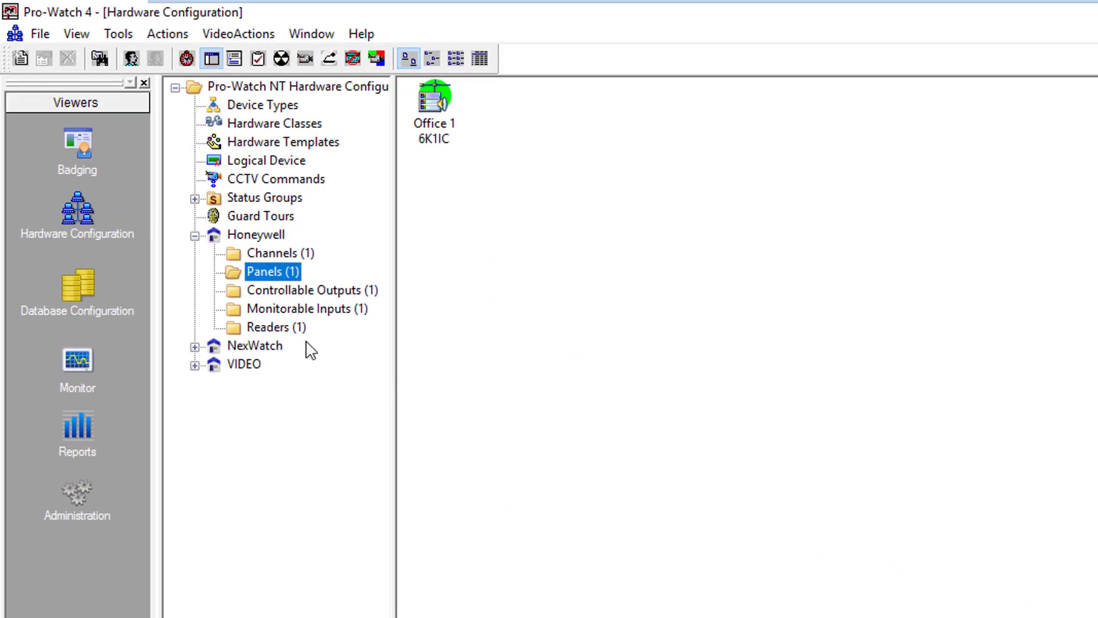
click(282, 326)
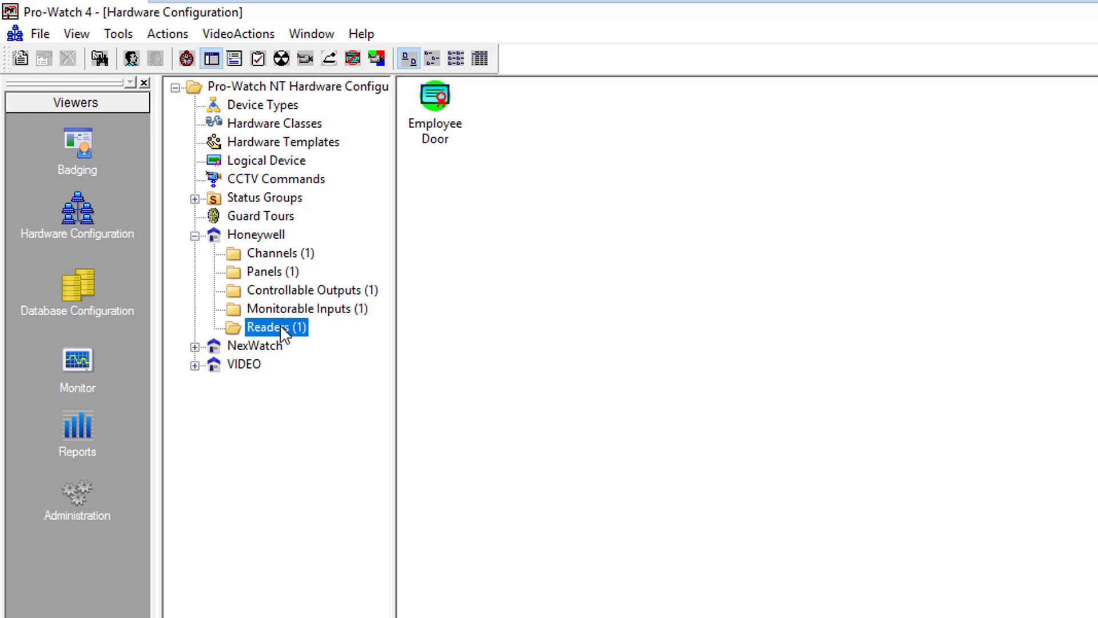
double_click(435, 115)
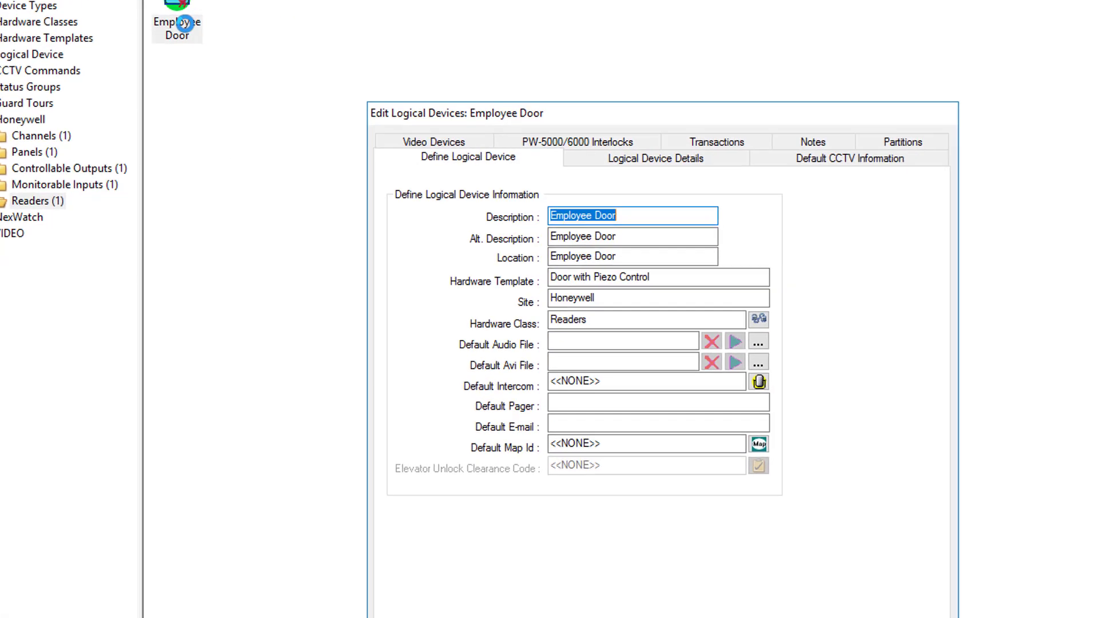
click(434, 88)
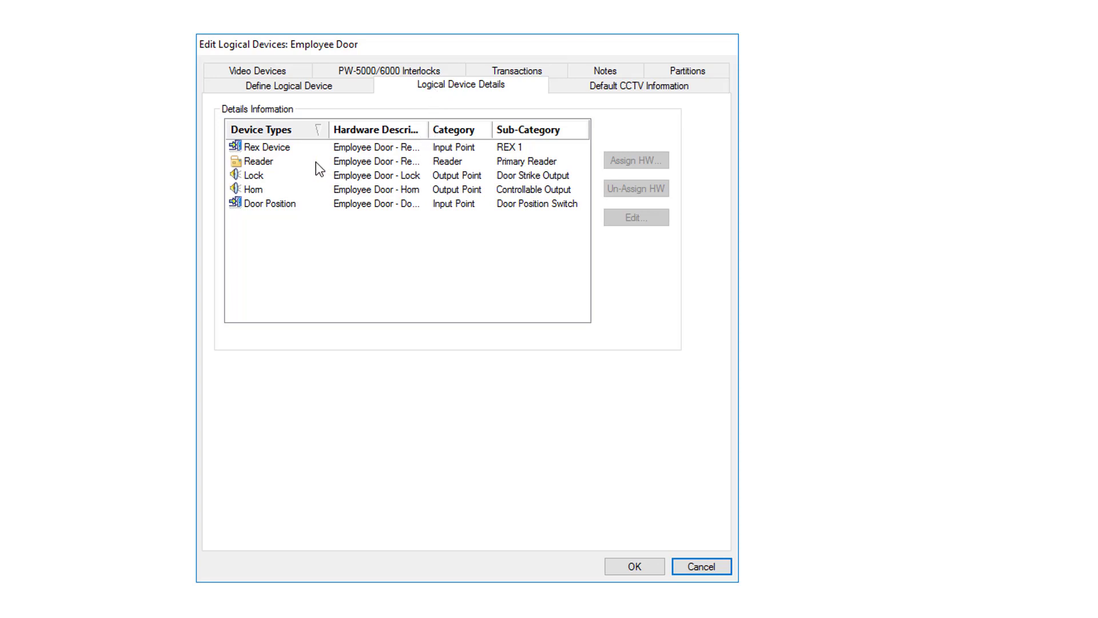
Step: Review the reader's strike 5, extended strike 10, held 15 and extended held 30 times
double_click(264, 162)
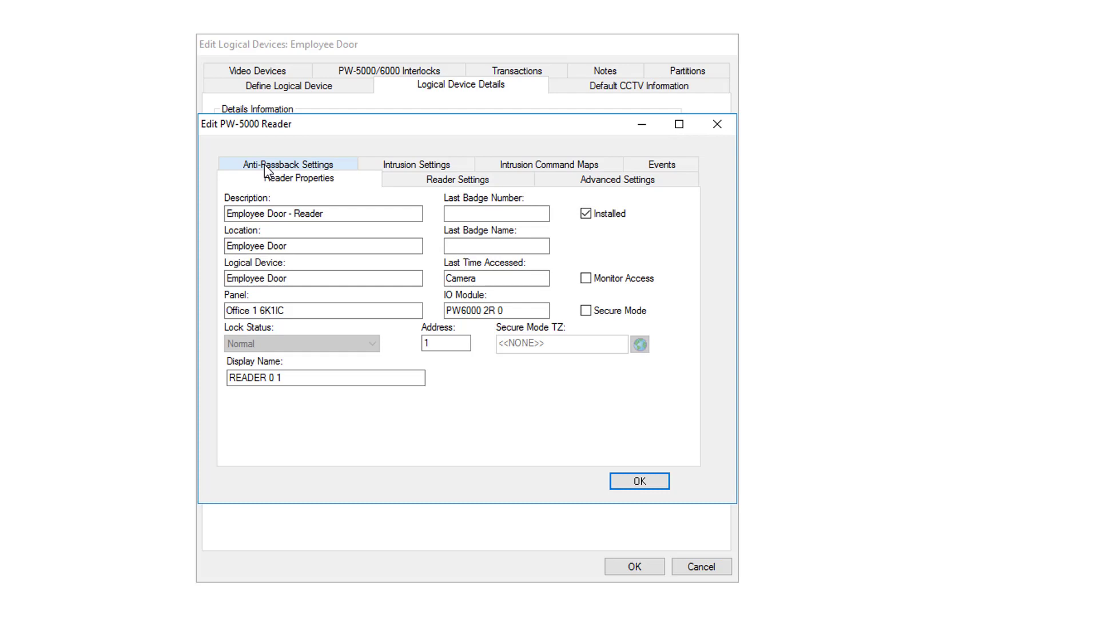
click(461, 181)
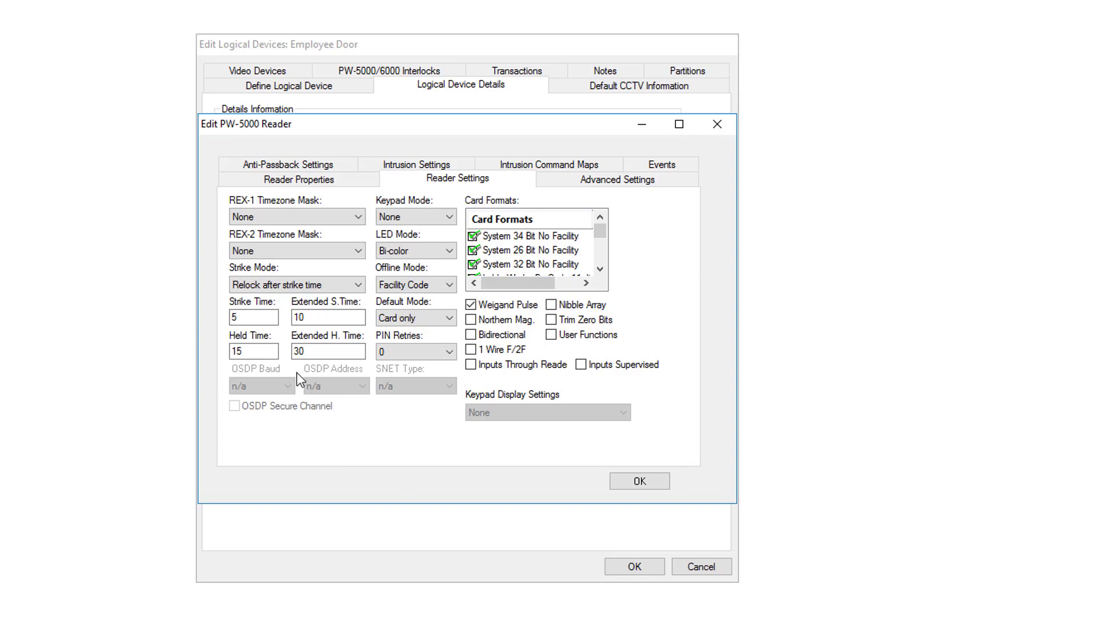
click(257, 318)
click(251, 351)
click(249, 317)
click(254, 351)
click(322, 314)
click(329, 352)
click(321, 320)
Step: Keep keypad mode None, offline mode Facility Code and default mode Card only
click(406, 216)
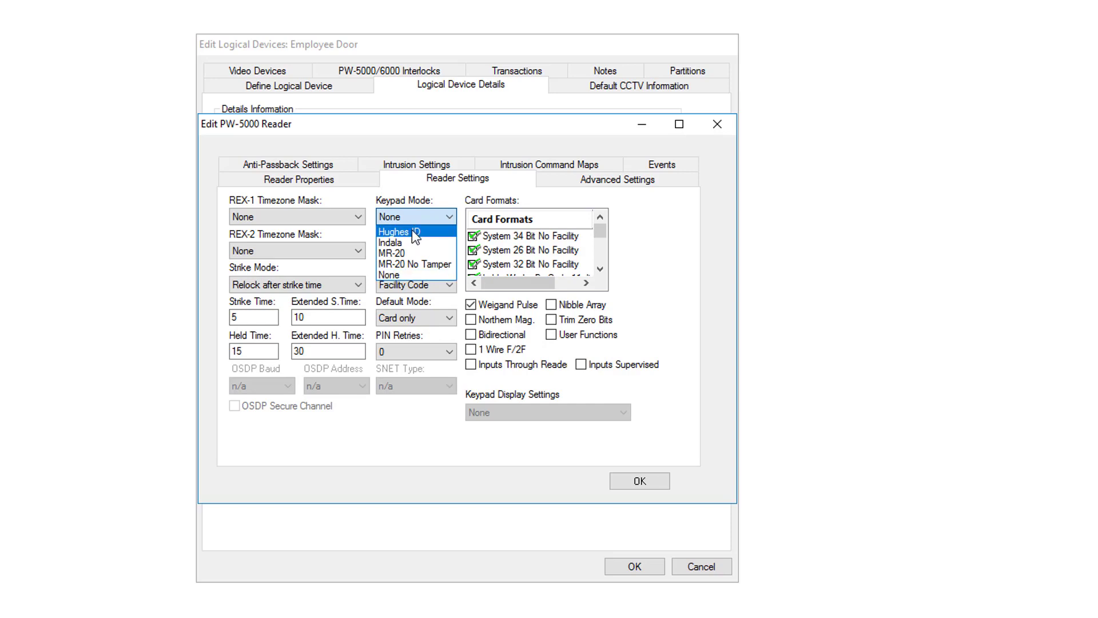
click(410, 218)
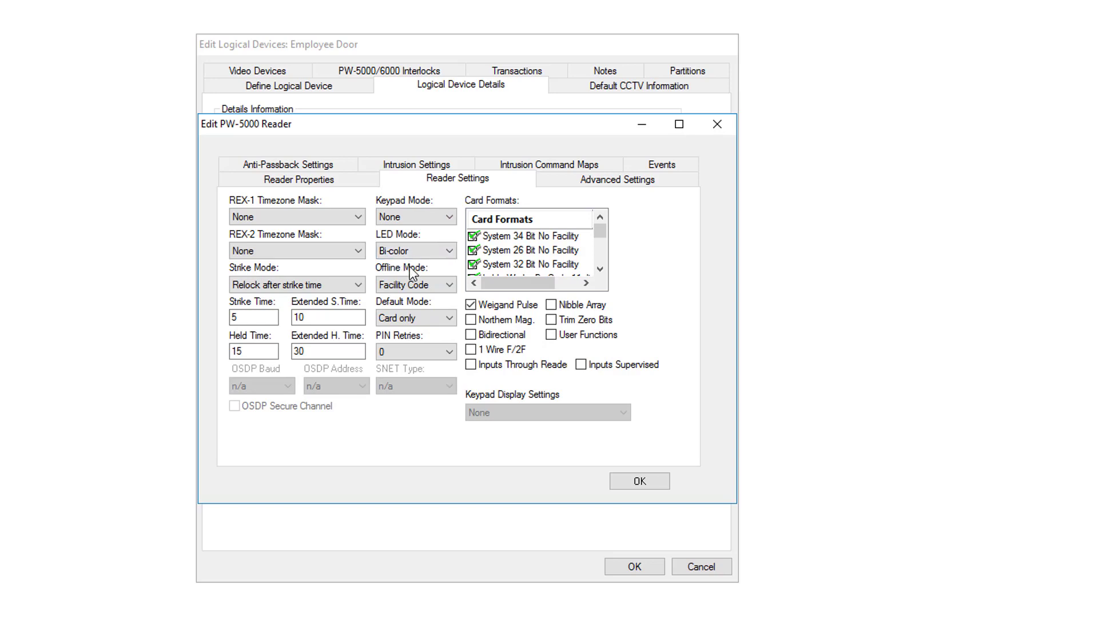
click(417, 285)
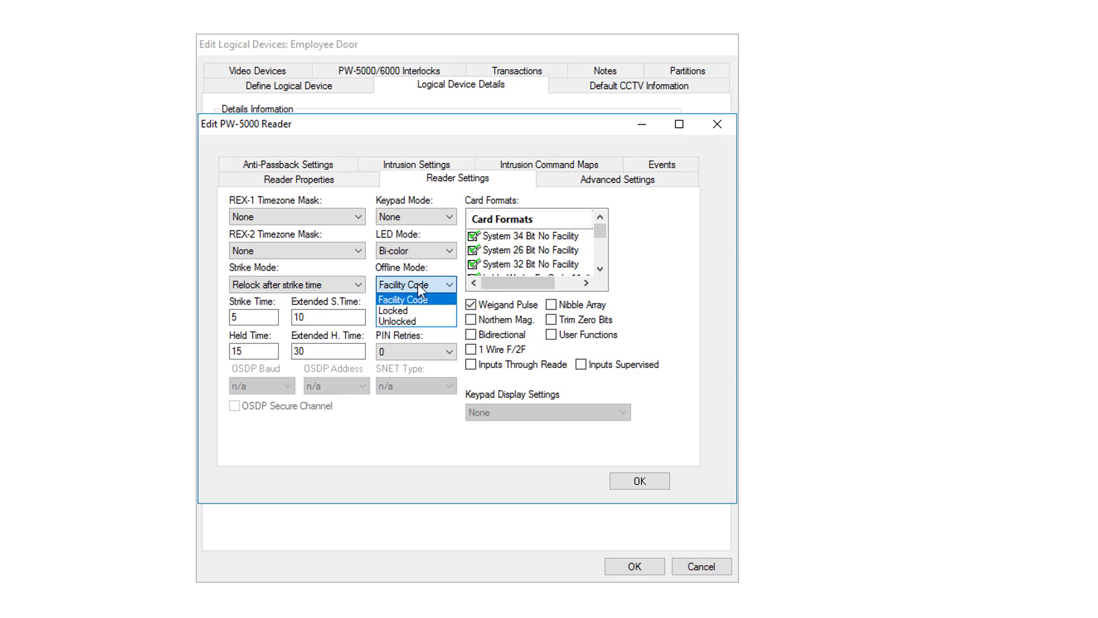
click(419, 288)
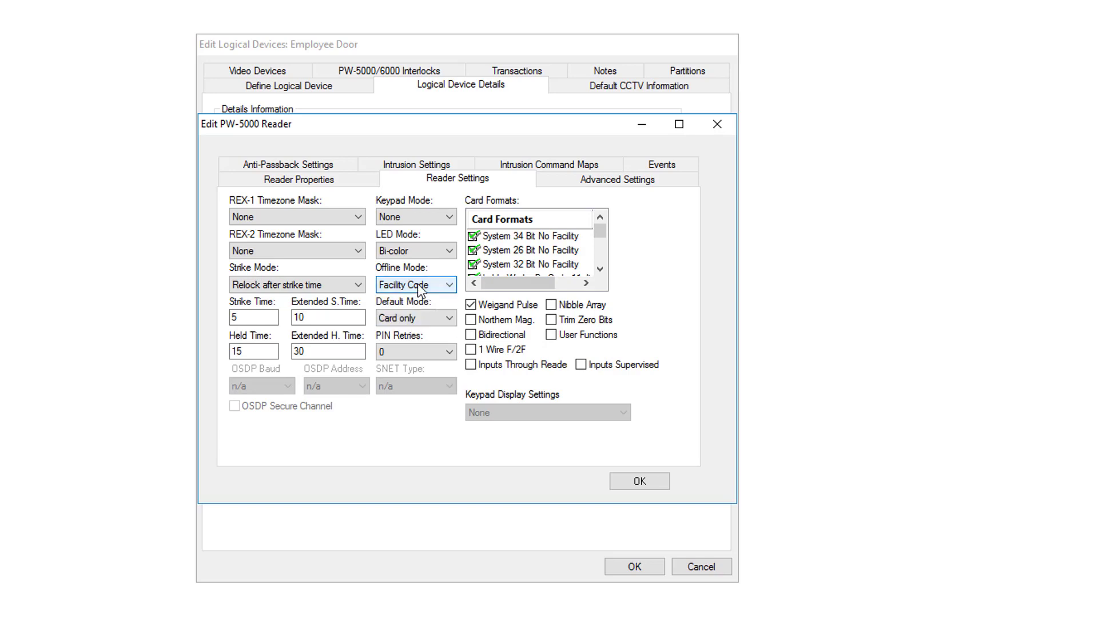
click(415, 319)
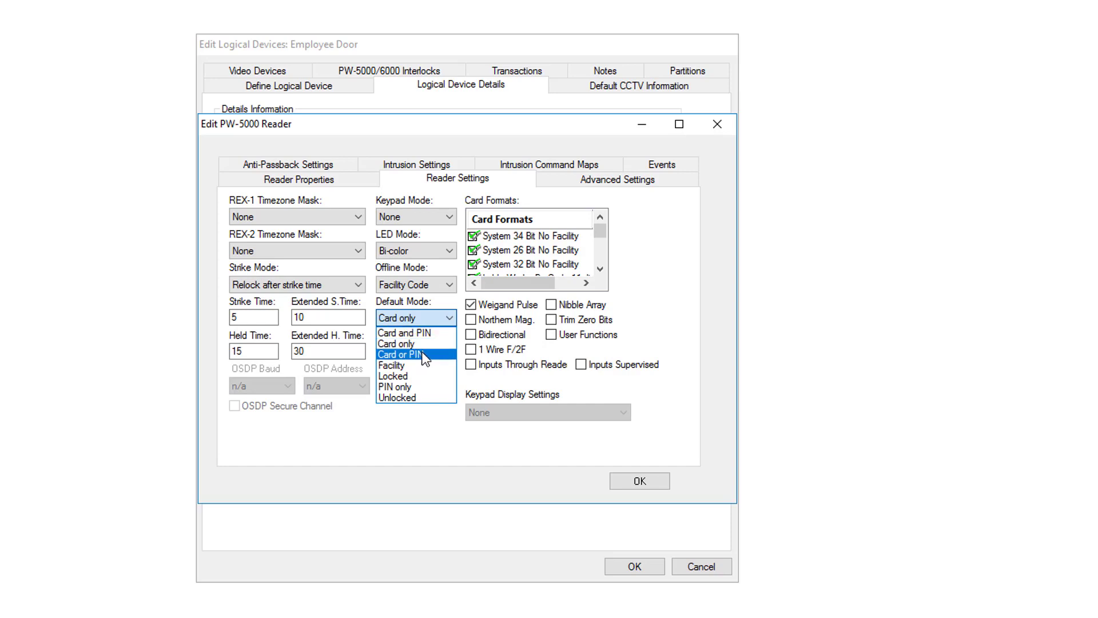
click(417, 342)
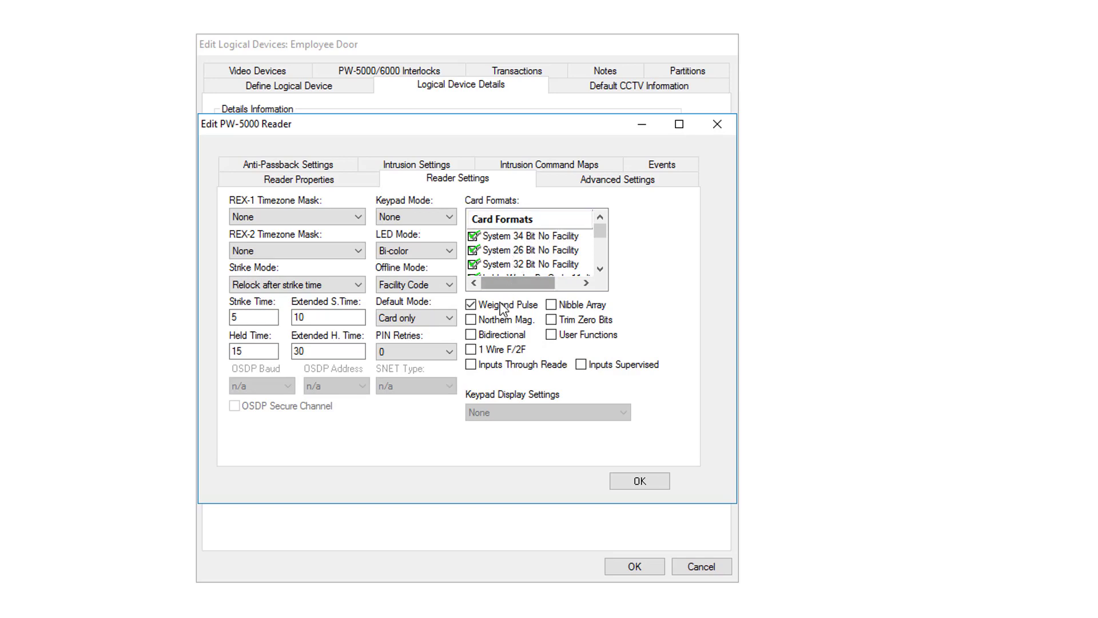
Step: Save and close the reader settings and the Employee Door logical device dialog
click(639, 482)
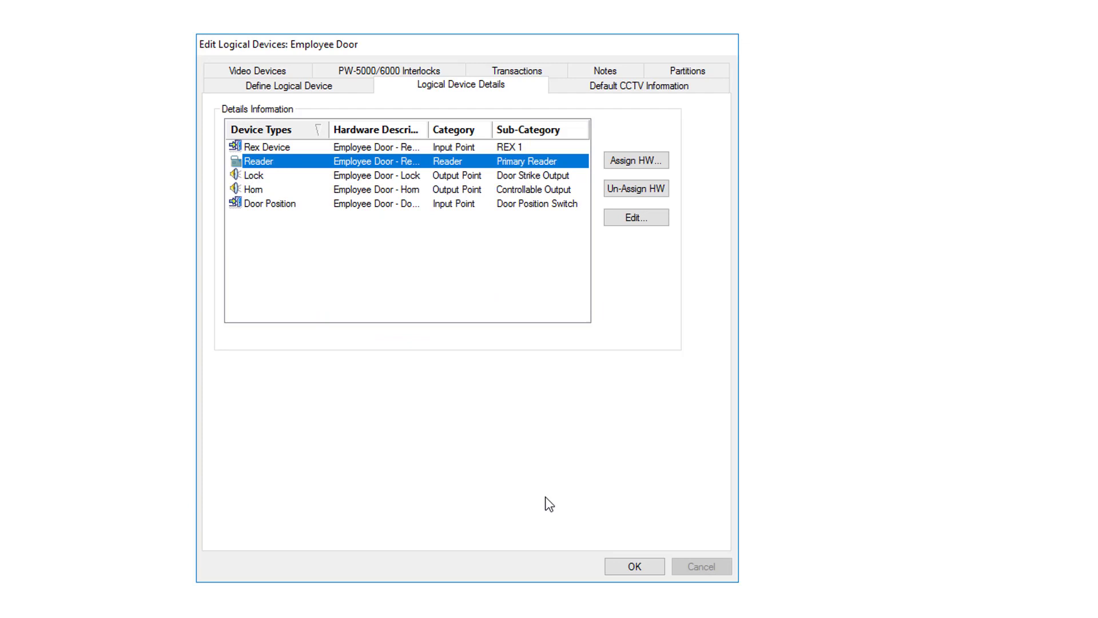
click(634, 566)
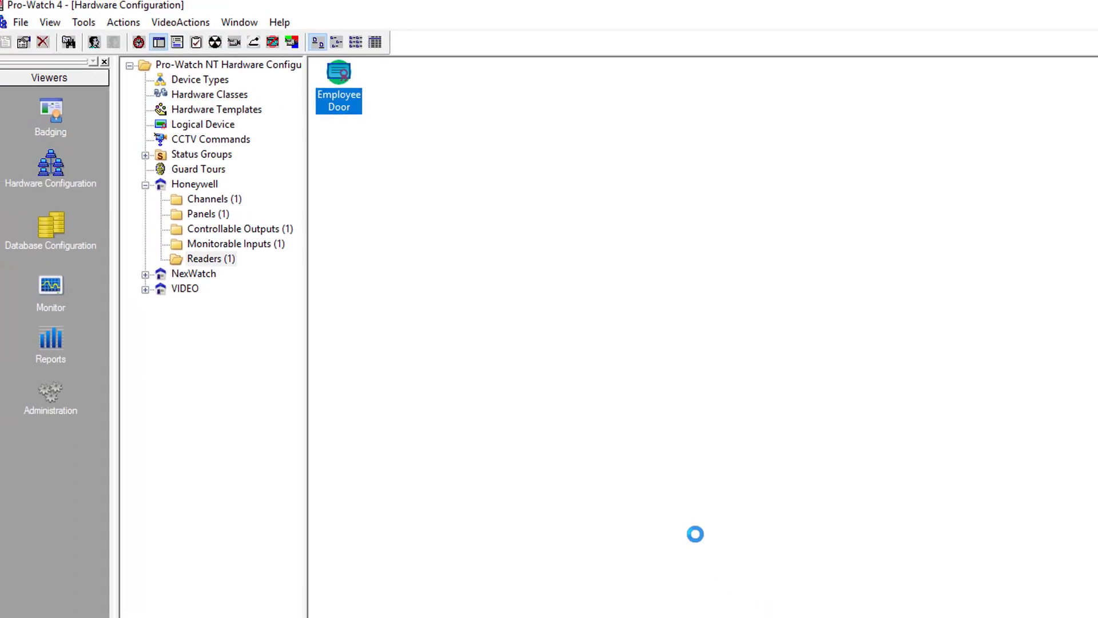